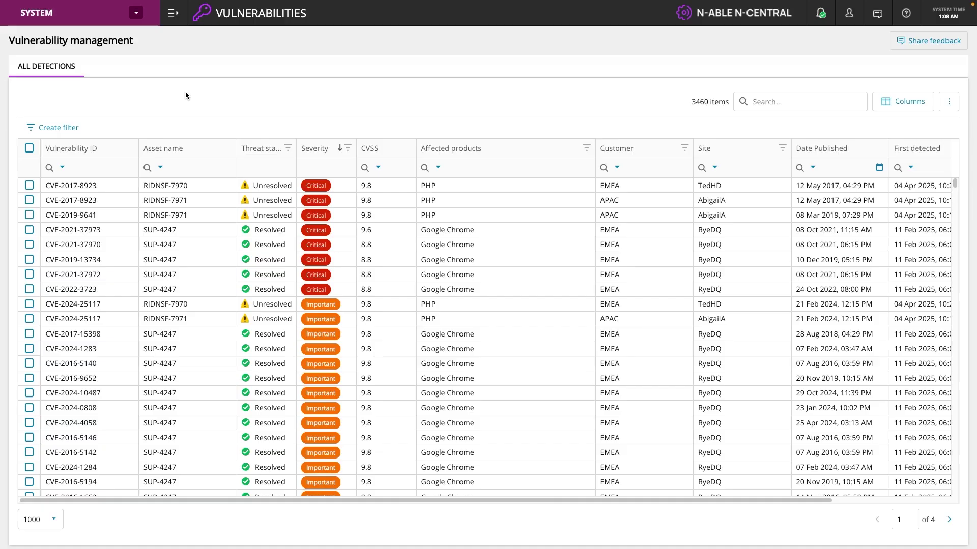
Scroll the detections list and look through the affected-products list without filtering by it.
{"action": "scroll", "coordinate": [187, 245], "scroll_direction": "down", "scroll_amount": 15}
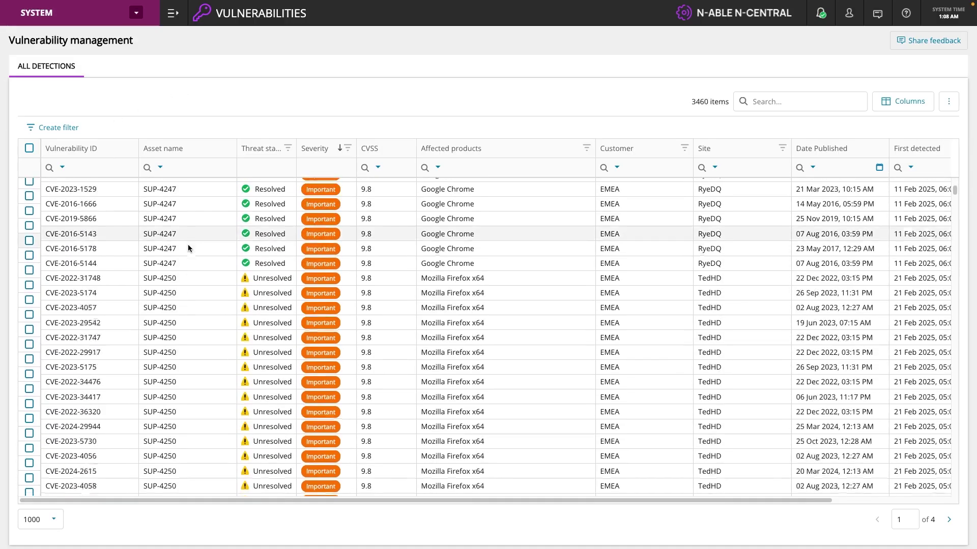
{"action": "scroll", "coordinate": [188, 248], "scroll_direction": "down", "scroll_amount": 5}
{"action": "scroll", "coordinate": [198, 279], "scroll_direction": "up", "scroll_amount": 20}
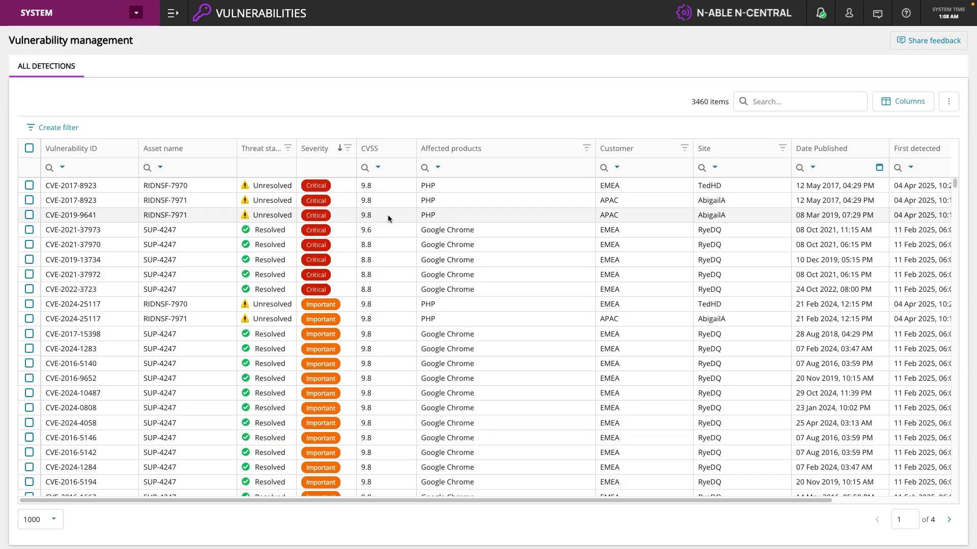
{"action": "left_click", "coordinate": [587, 148]}
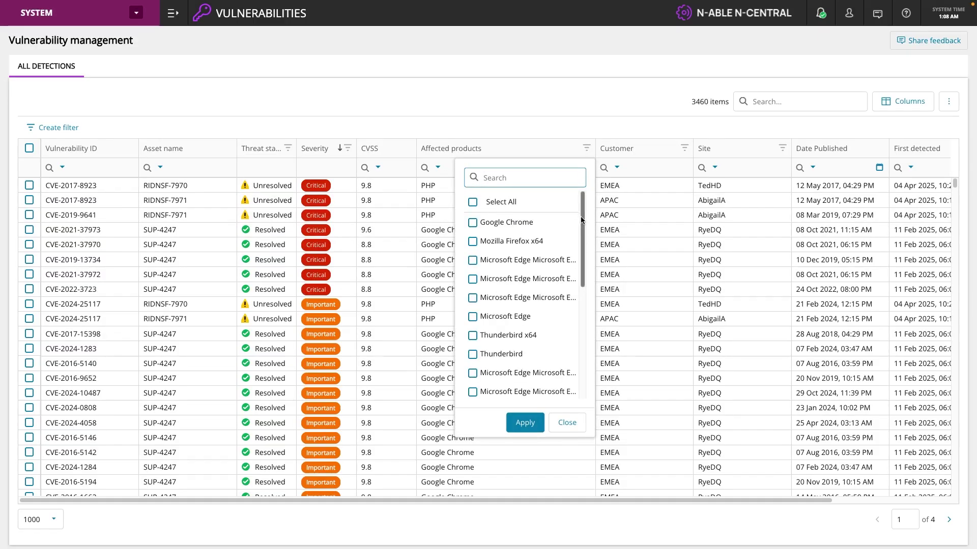
{"action": "left_click_drag", "start_coordinate": [582, 220], "coordinate": [587, 187]}
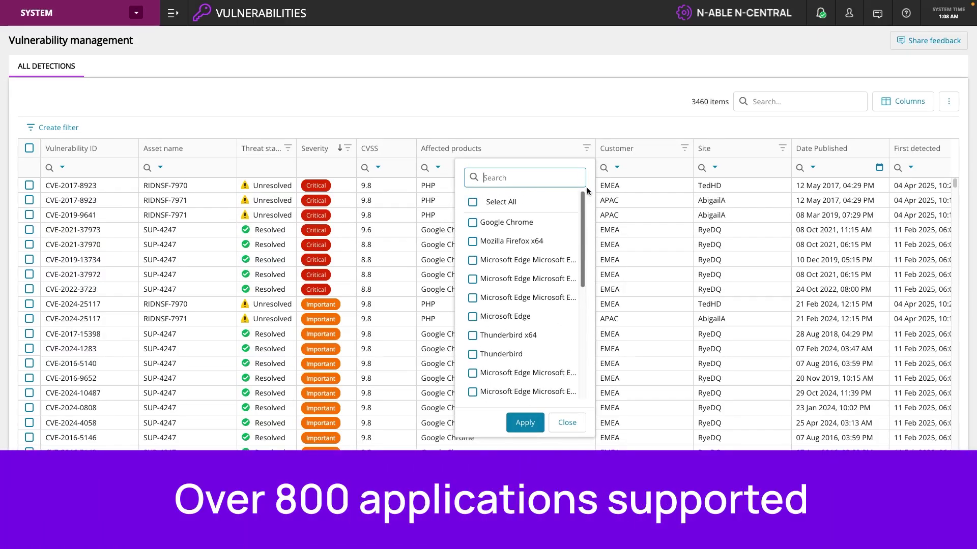
{"action": "left_click", "coordinate": [519, 114]}
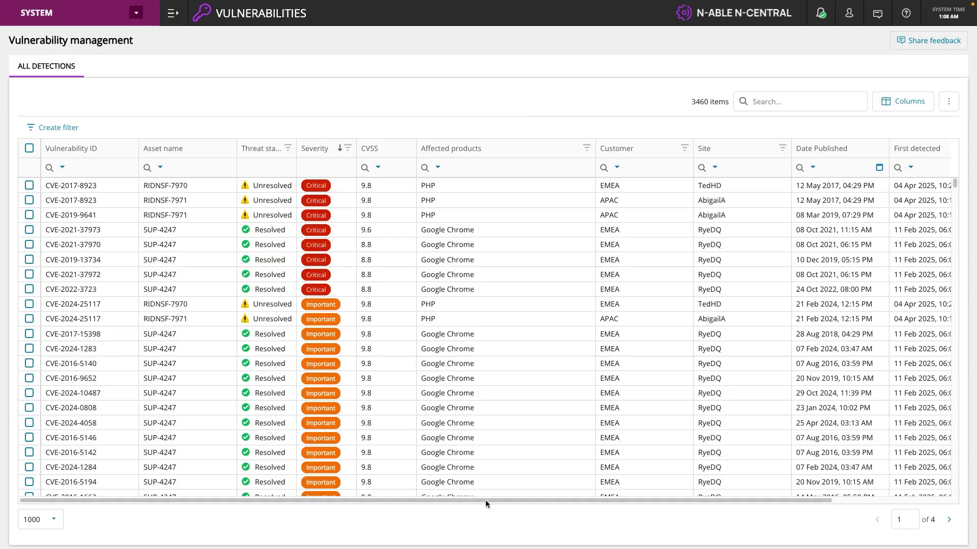
Scroll the table sideways and review the column show/hide list without changing columns.
{"action": "left_click_drag", "start_coordinate": [486, 499], "coordinate": [676, 495]}
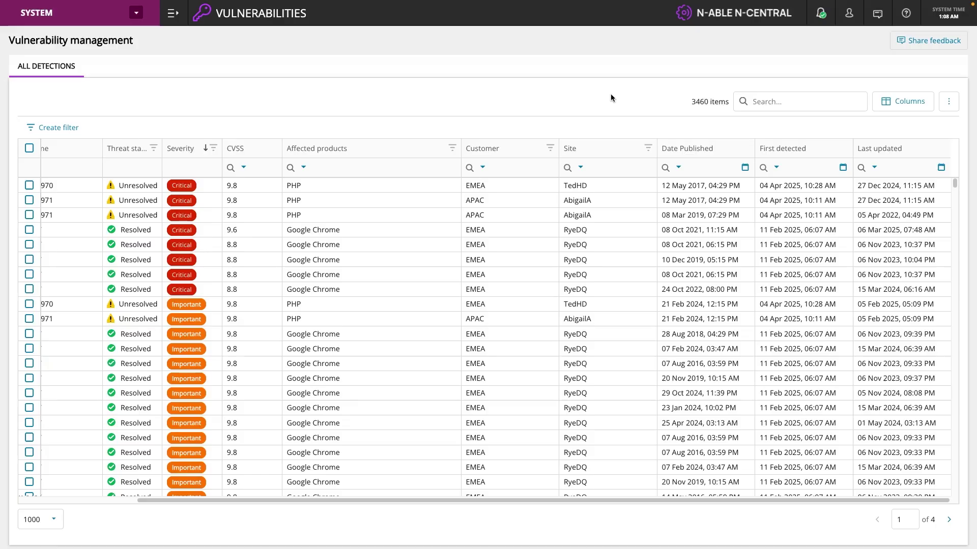
{"action": "left_click", "coordinate": [905, 102]}
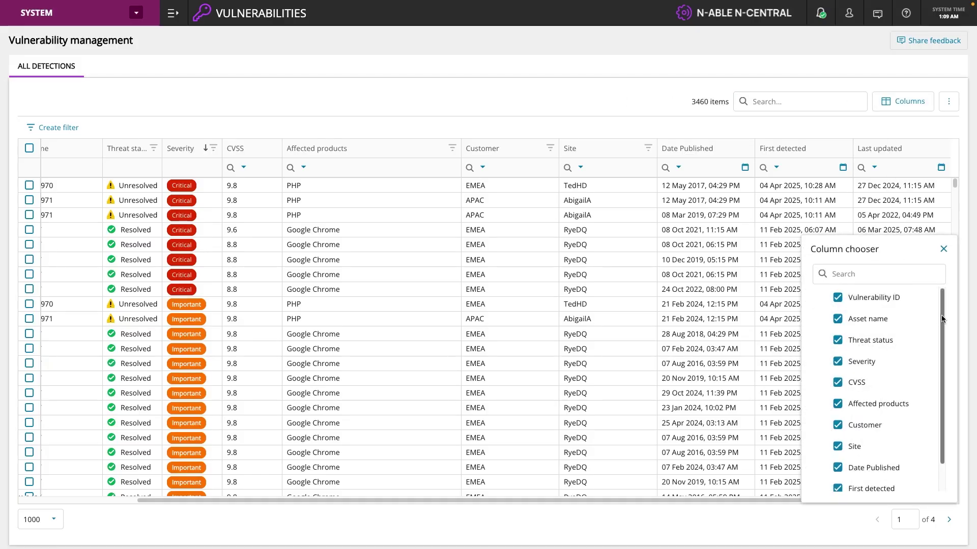
{"action": "left_click_drag", "start_coordinate": [944, 319], "coordinate": [945, 297]}
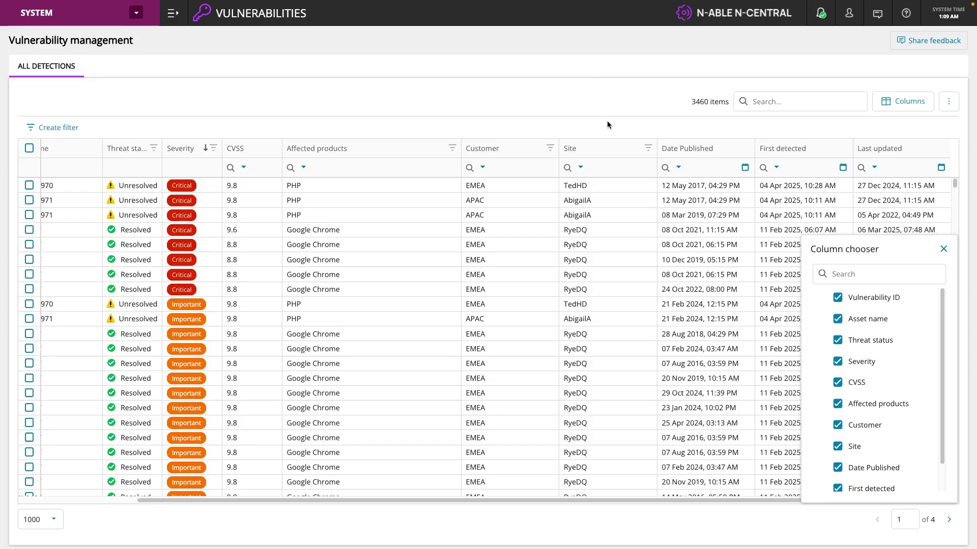
{"action": "left_click", "coordinate": [587, 102]}
{"action": "left_click_drag", "start_coordinate": [605, 499], "coordinate": [405, 500]}
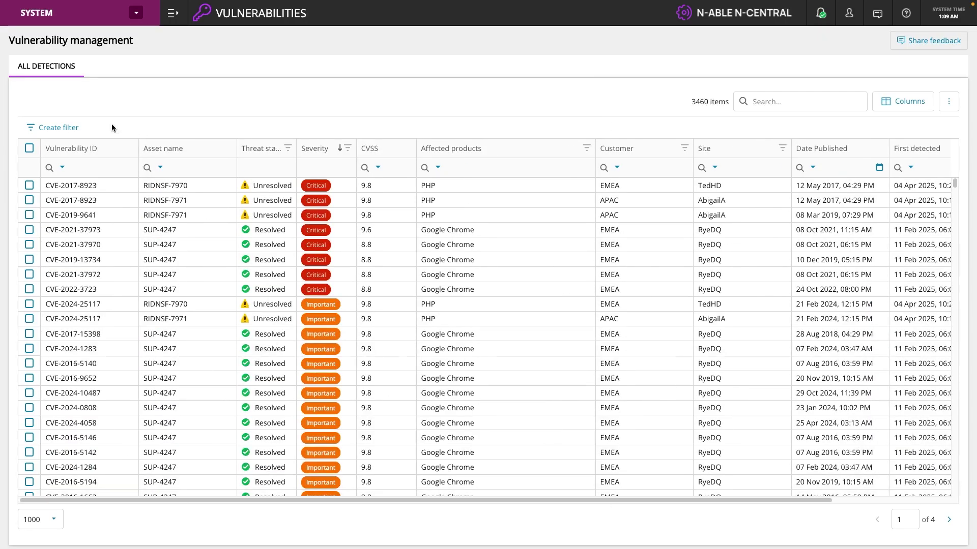
Create a custom filter with the condition Threat status is any of UNRESOLVED.
{"action": "left_click", "coordinate": [72, 127]}
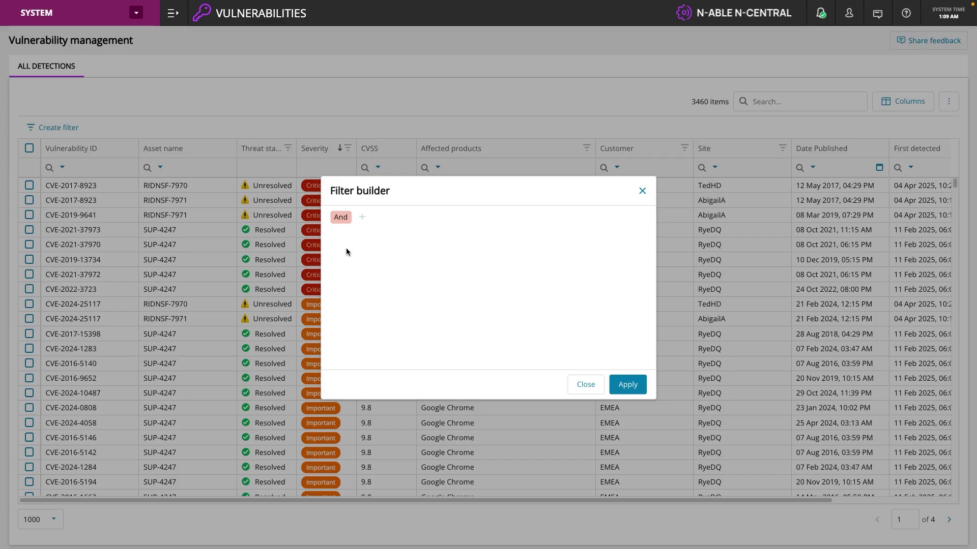
{"action": "left_click", "coordinate": [362, 217]}
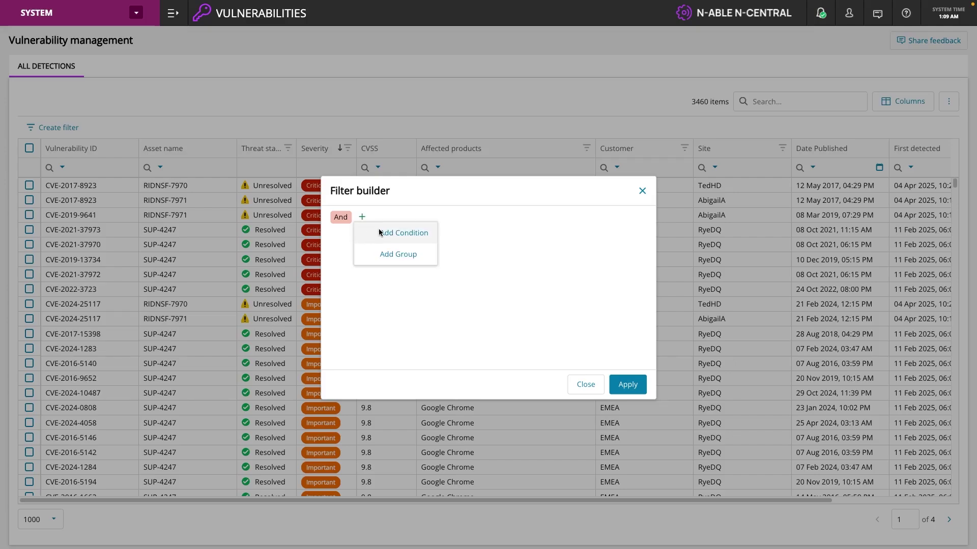
{"action": "left_click", "coordinate": [380, 232]}
{"action": "left_click", "coordinate": [378, 238]}
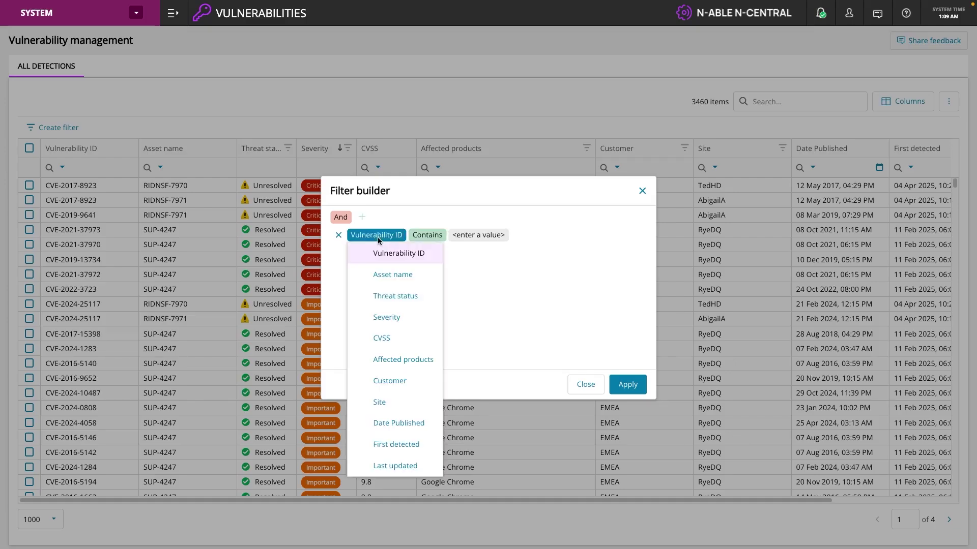
{"action": "left_click", "coordinate": [378, 296]}
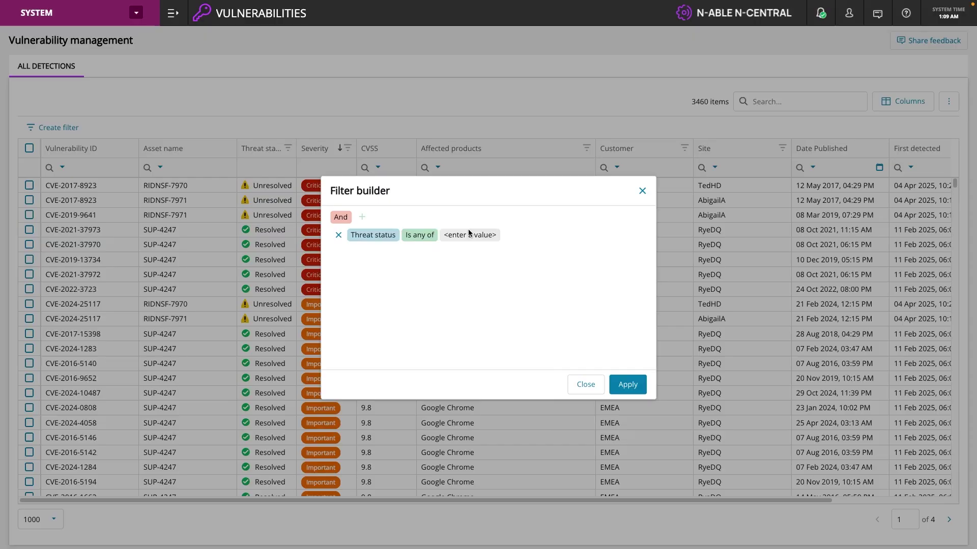
{"action": "left_click", "coordinate": [467, 235]}
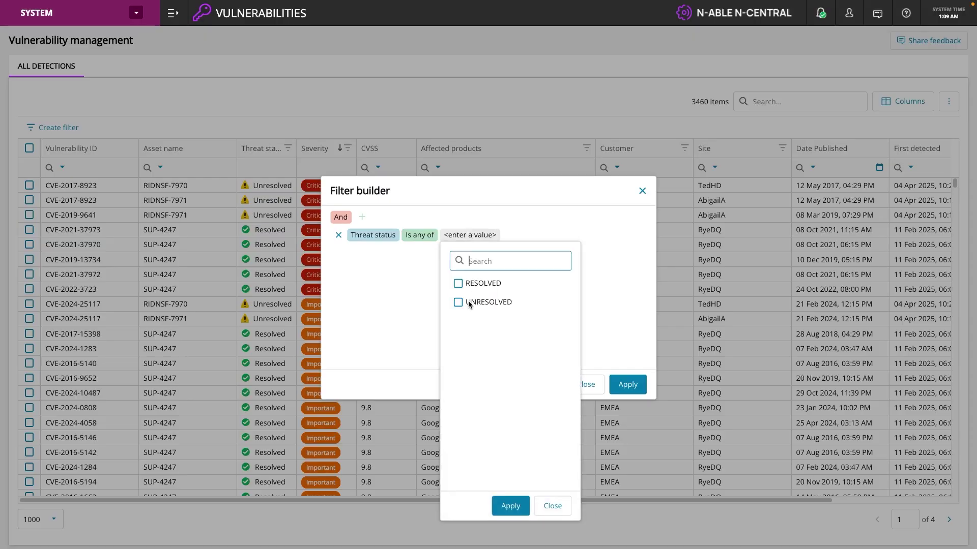
{"action": "left_click", "coordinate": [458, 303]}
{"action": "left_click", "coordinate": [518, 510]}
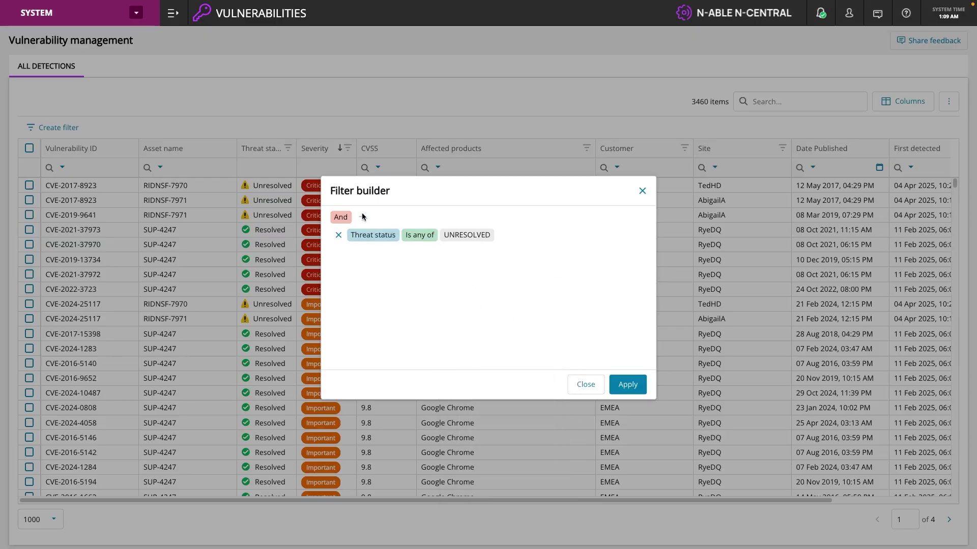
Add the condition Severity is any of IMPORTANT, CRITICAL and apply the filter.
{"action": "left_click", "coordinate": [362, 218]}
{"action": "left_click", "coordinate": [388, 238]}
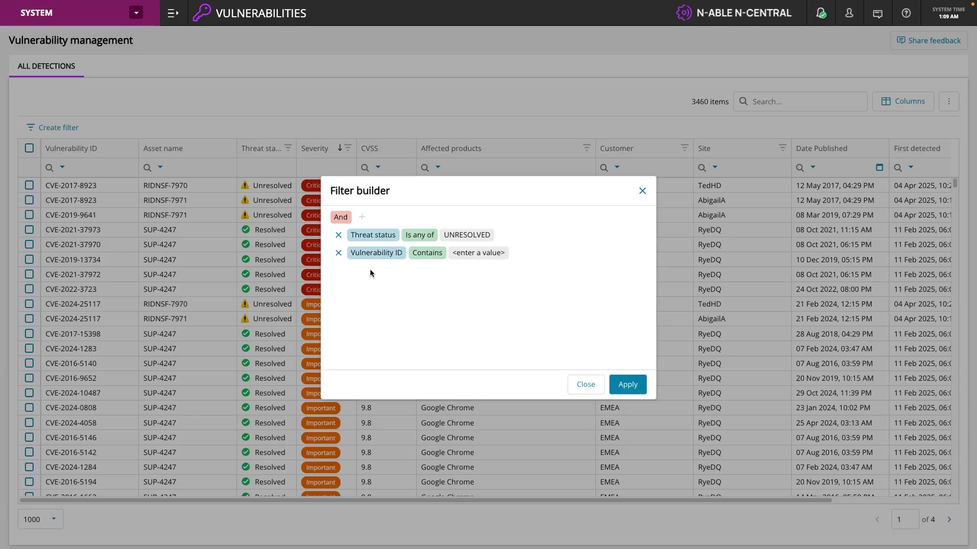
{"action": "left_click", "coordinate": [382, 252]}
{"action": "left_click", "coordinate": [393, 338]}
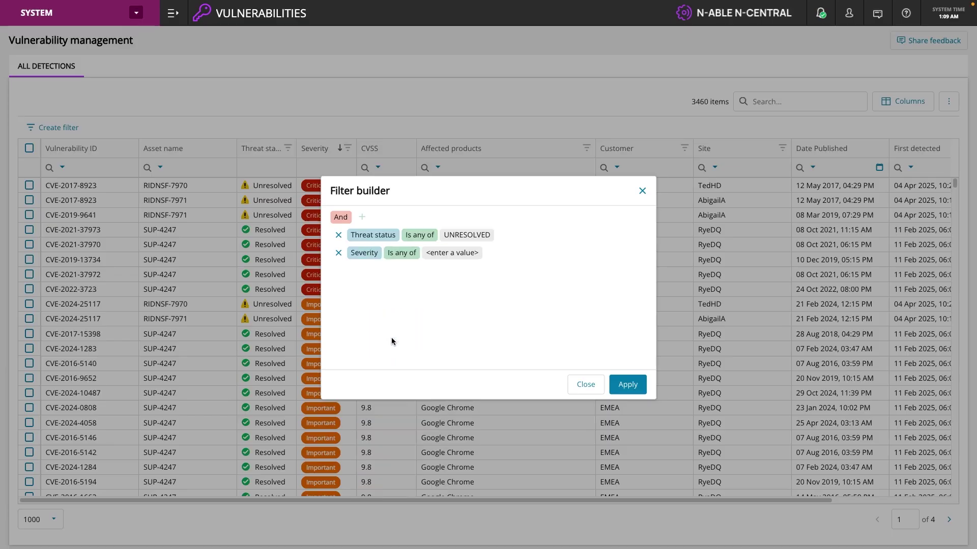
{"action": "left_click", "coordinate": [460, 254]}
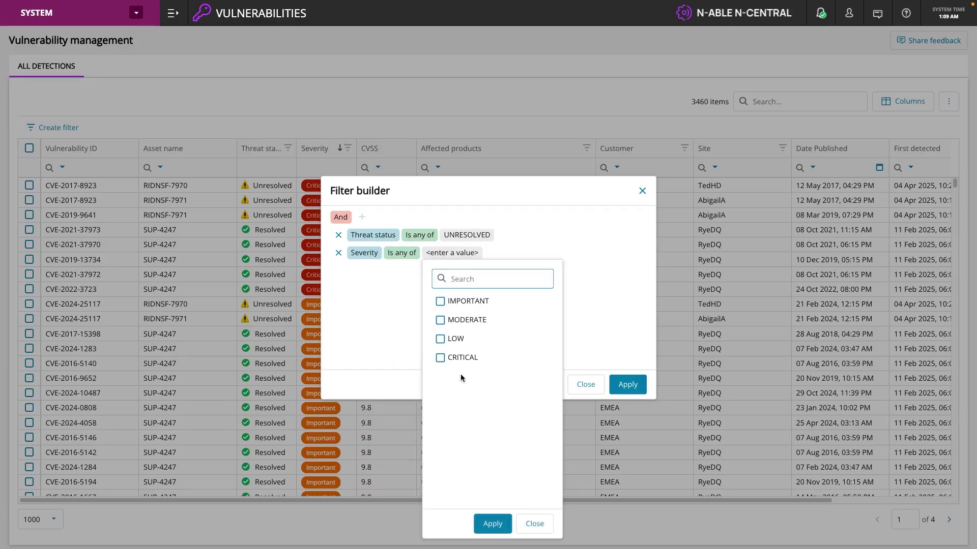
{"action": "left_click", "coordinate": [440, 358]}
{"action": "left_click", "coordinate": [440, 320]}
{"action": "left_click", "coordinate": [440, 301]}
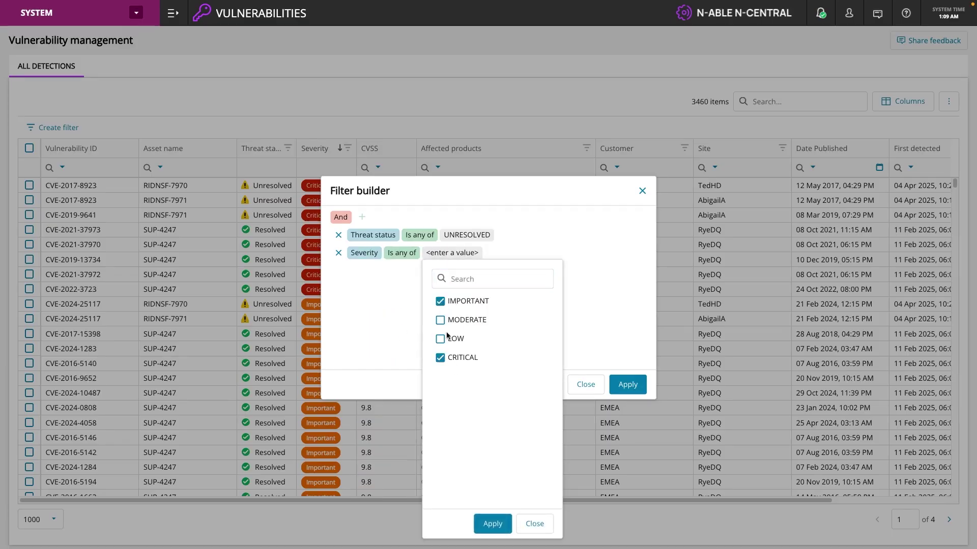
{"action": "left_click", "coordinate": [493, 523]}
{"action": "left_click", "coordinate": [628, 385]}
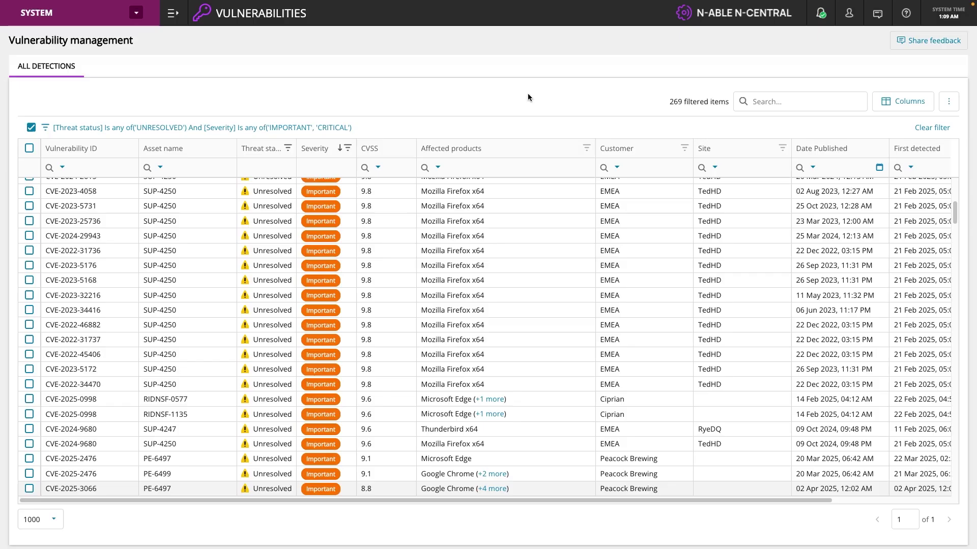
Scroll to the top of the 269 filtered detections, starting with three Critical PHP entries.
{"action": "scroll", "coordinate": [532, 286], "scroll_direction": "up", "scroll_amount": 5}
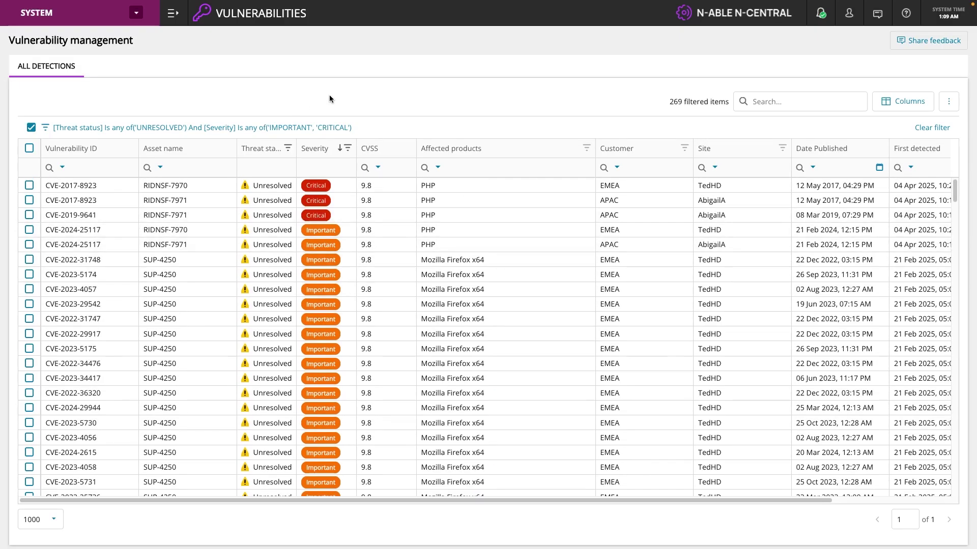
Tick the checkbox of the CVE-2017-8923 detection on device RIDNSF-7970.
{"action": "left_click", "coordinate": [68, 189]}
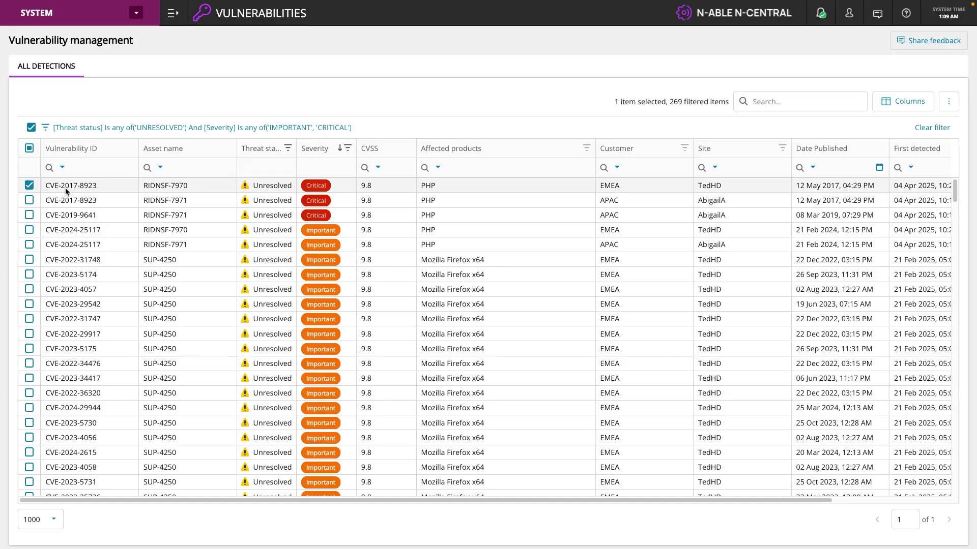